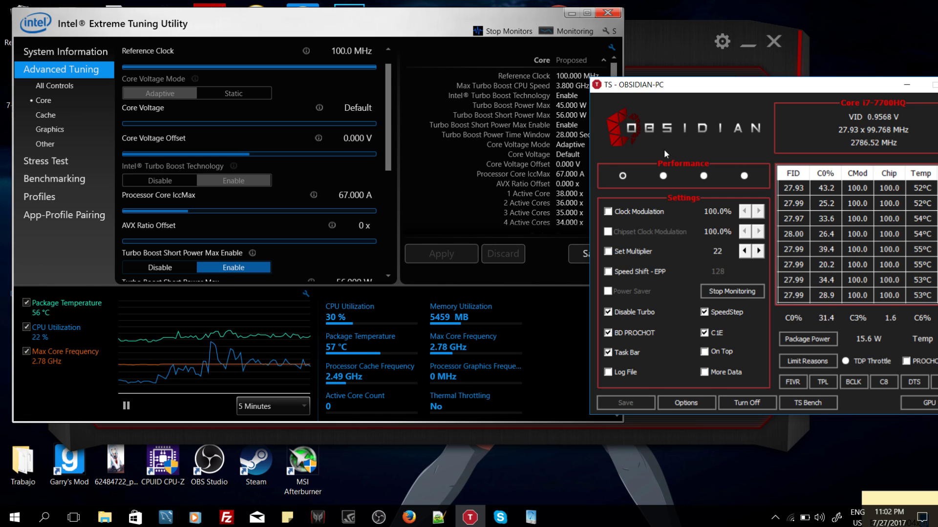
# Move XTU over PredatorSense and review Core settings: Adaptive mode, Default voltage, 0.000 V offset.
pyautogui.moveTo(413, 19); pyautogui.dragTo(602, 36)
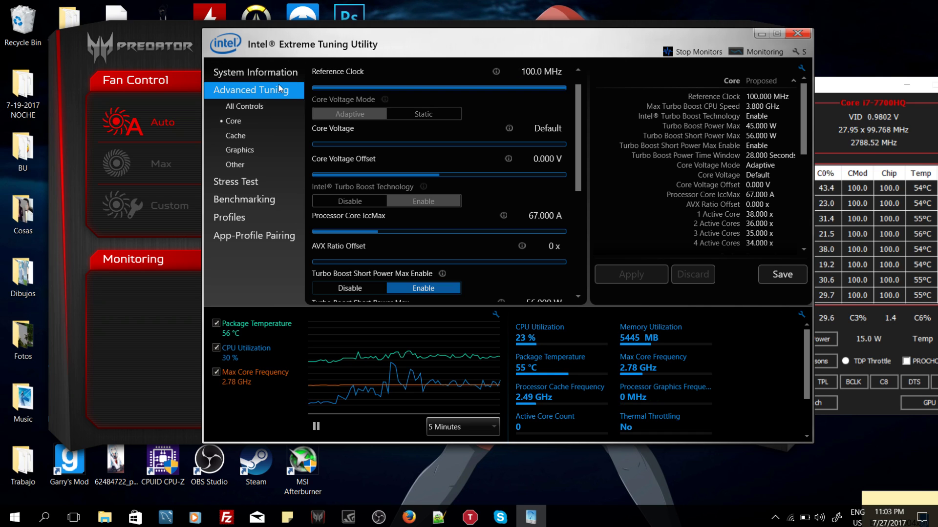
pyautogui.click(236, 123)
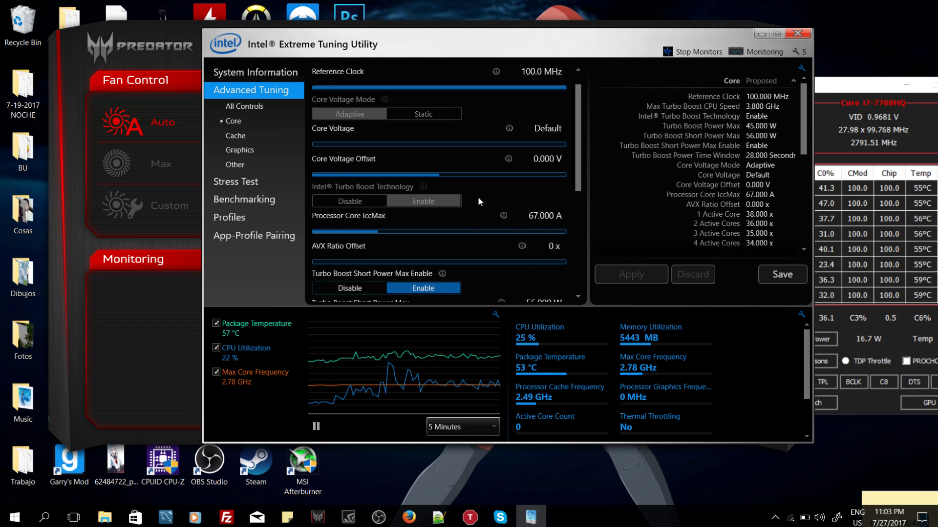
pyautogui.scroll(-5, 478, 196)
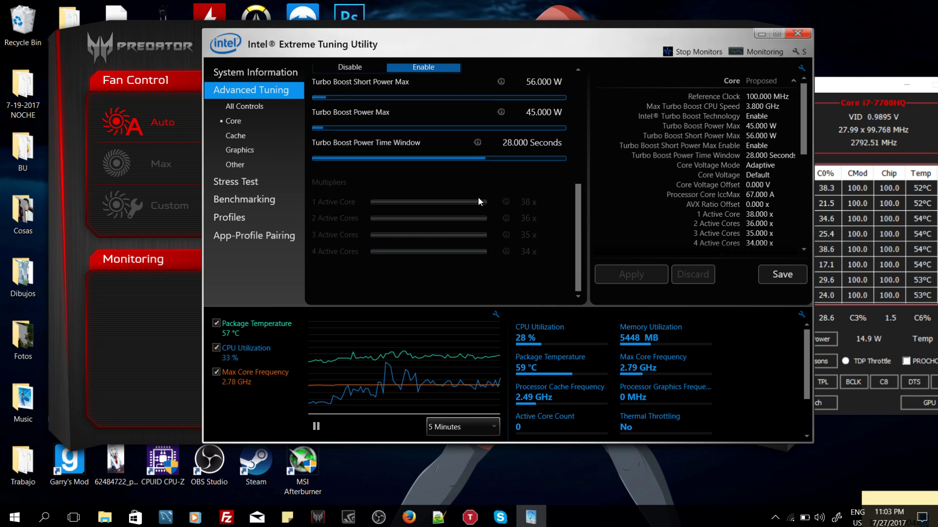
pyautogui.scroll(5, 478, 196)
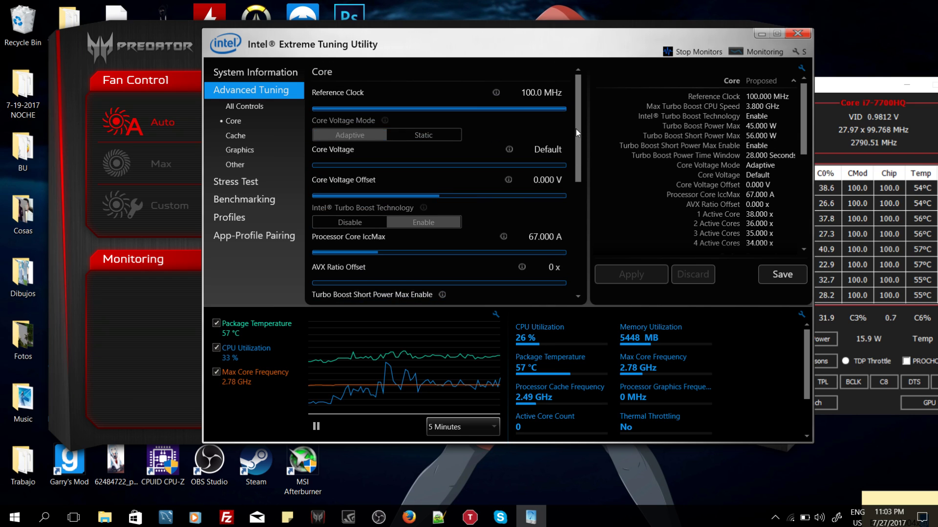
pyautogui.moveTo(576, 129); pyautogui.dragTo(577, 165)
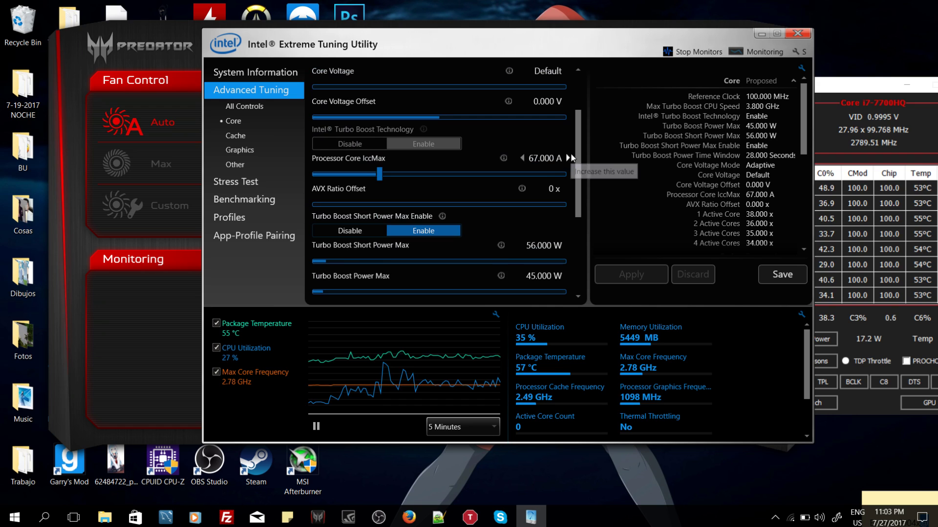
pyautogui.scroll(-3, 523, 163)
pyautogui.scroll(5, 523, 163)
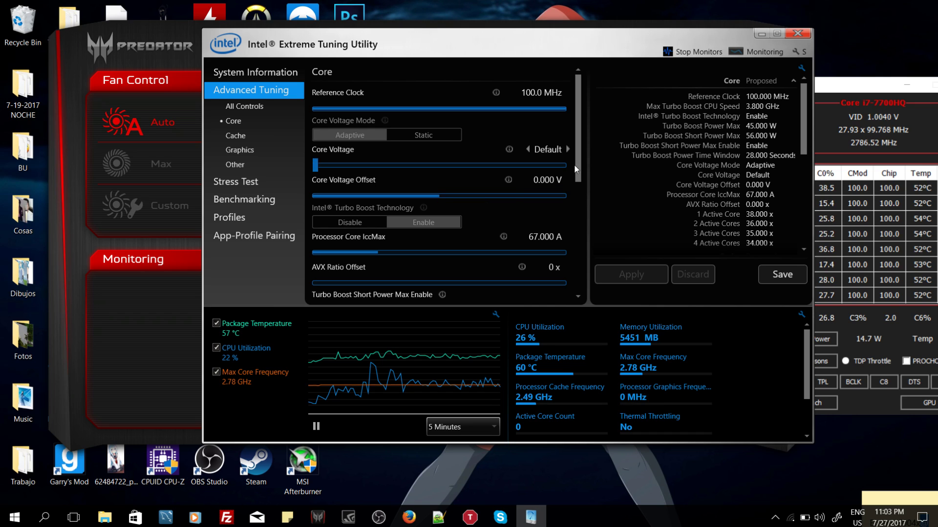
pyautogui.click(527, 180)
pyautogui.scroll(-1, 562, 185)
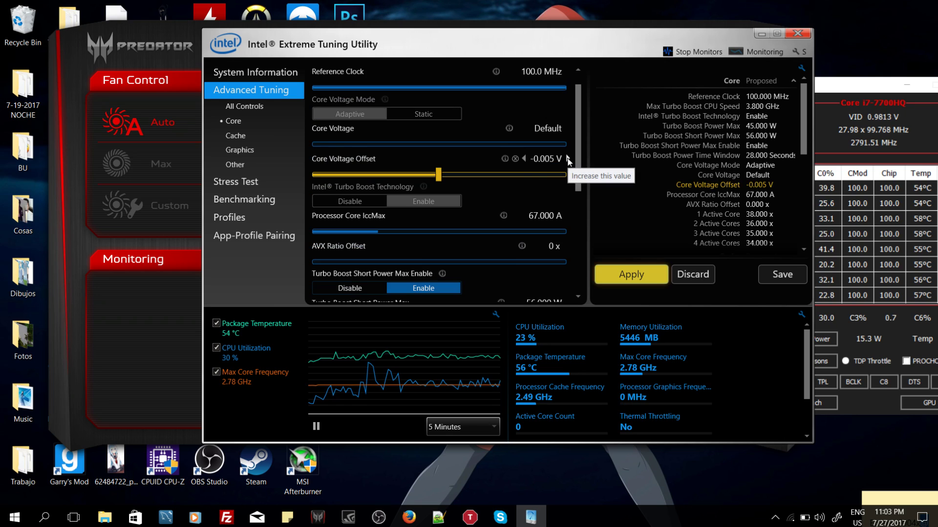
pyautogui.click(524, 160)
pyautogui.click(523, 160)
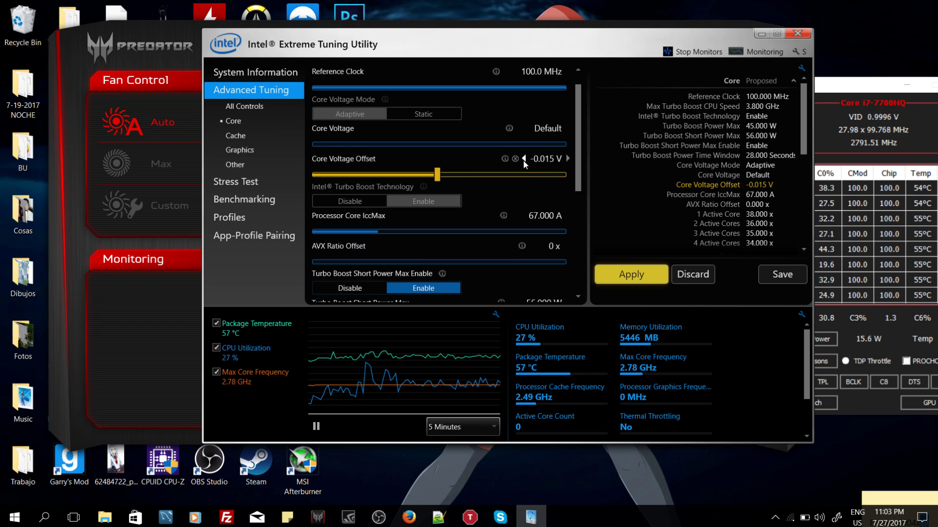
pyautogui.click(567, 160)
pyautogui.click(567, 159)
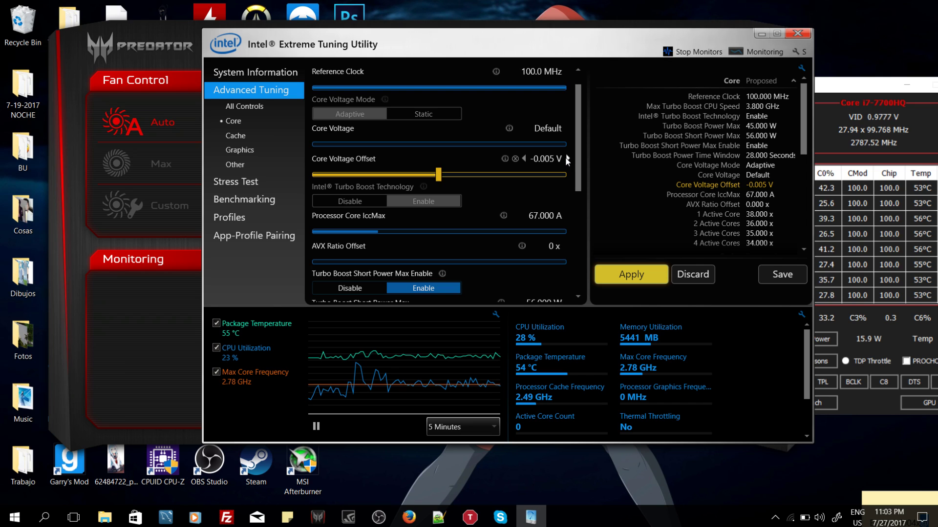
pyautogui.click(567, 159)
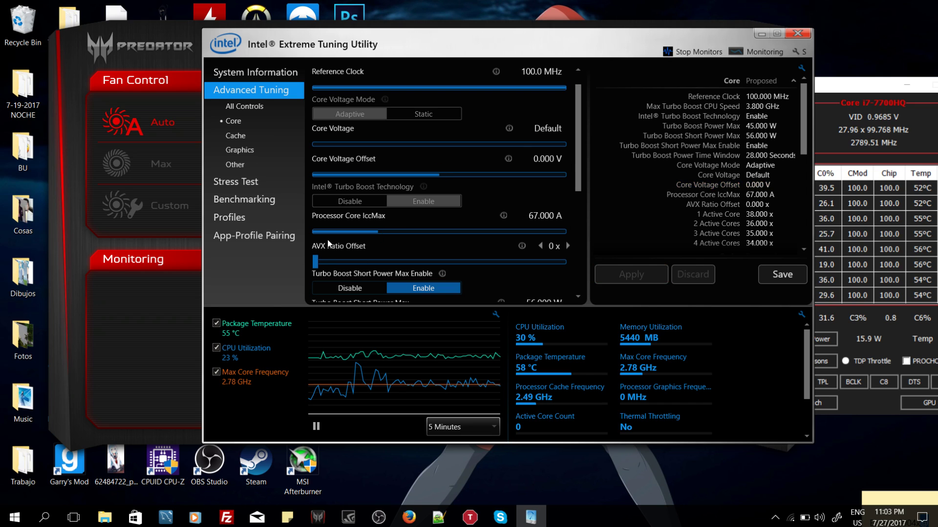
# Run the CPU Stress Test for 2 Minutes from the Stress Test page.
pyautogui.click(263, 183)
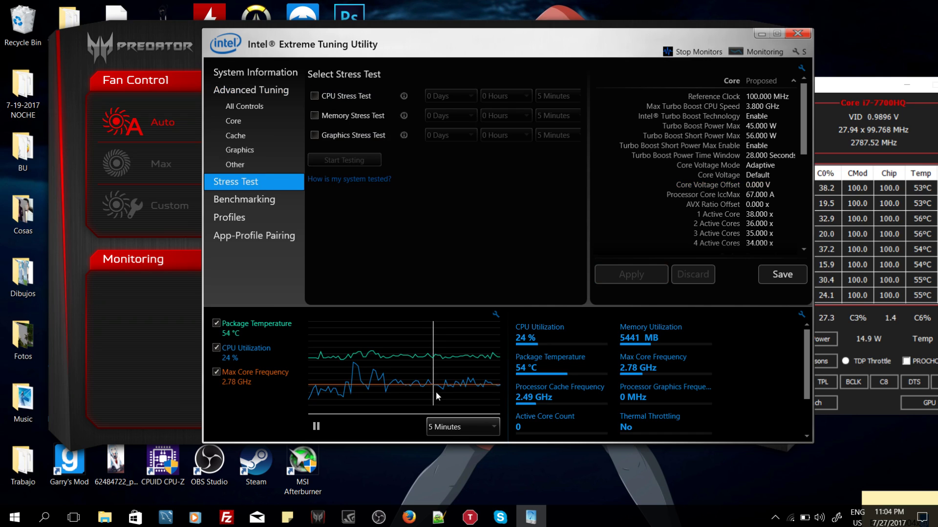
pyautogui.click(314, 96)
pyautogui.click(561, 96)
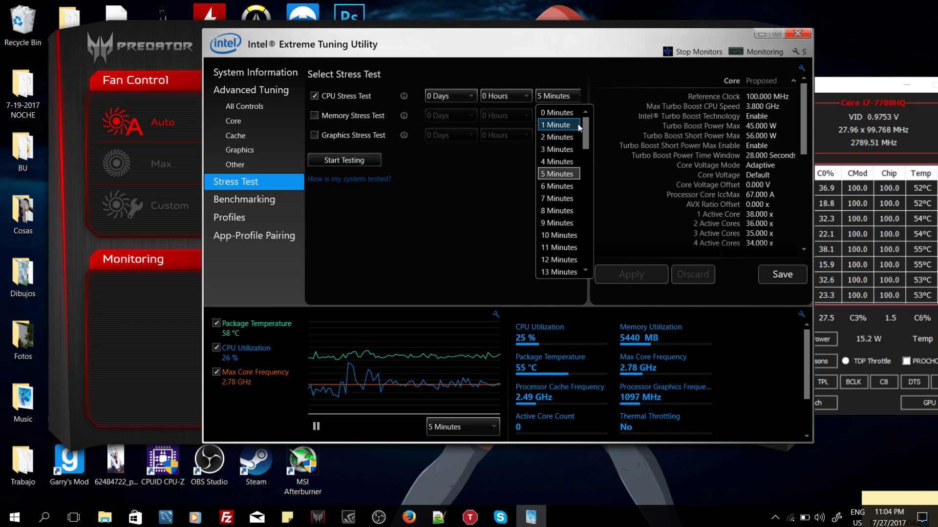
pyautogui.click(562, 136)
pyautogui.click(368, 159)
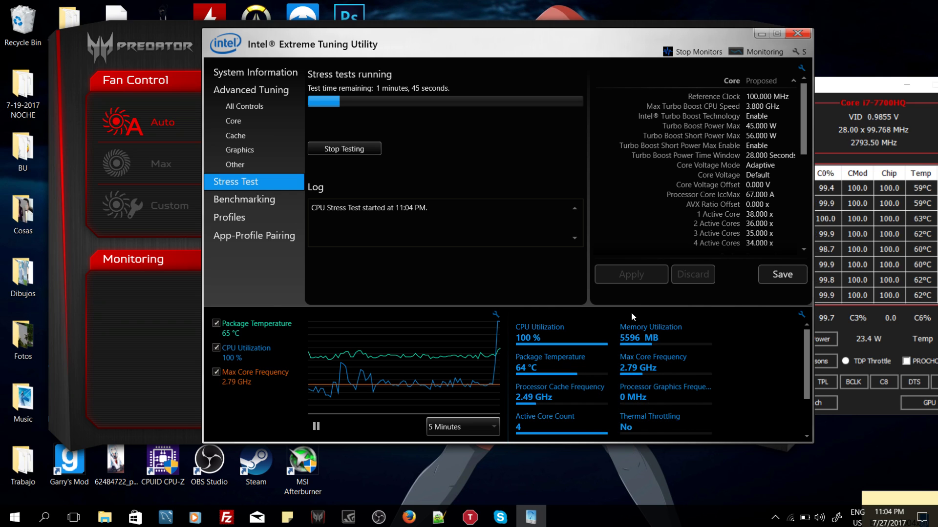
# Save ThrottleStop's settings and turn it off so it only monitors.
pyautogui.hotkey('alt', 'Tab')
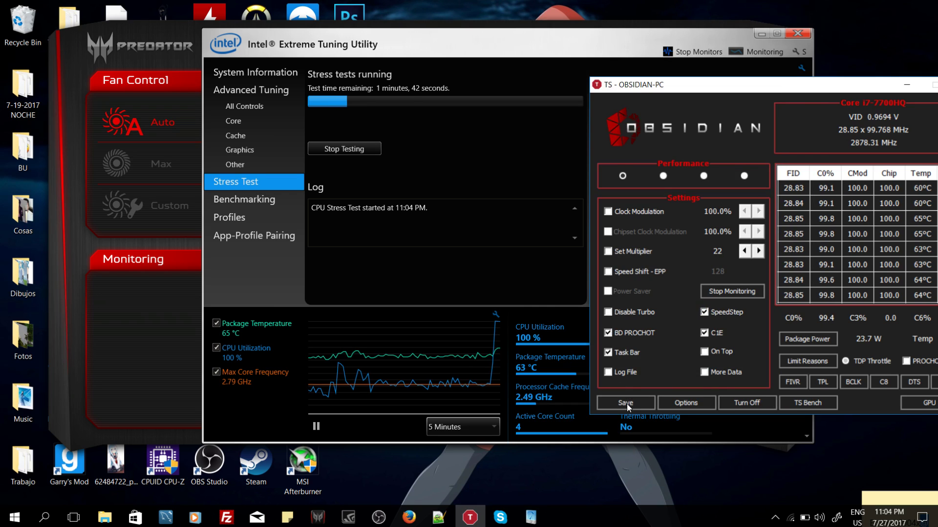
pyautogui.click(627, 404)
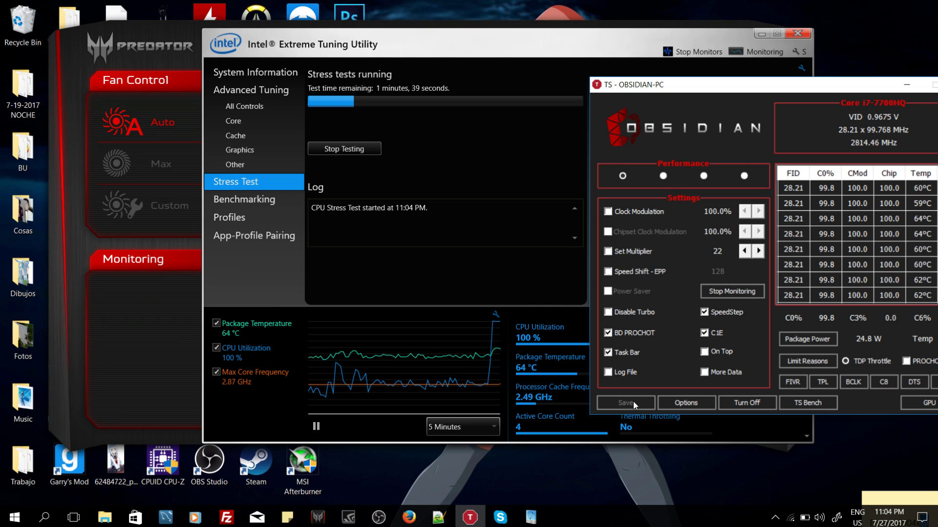
pyautogui.click(755, 404)
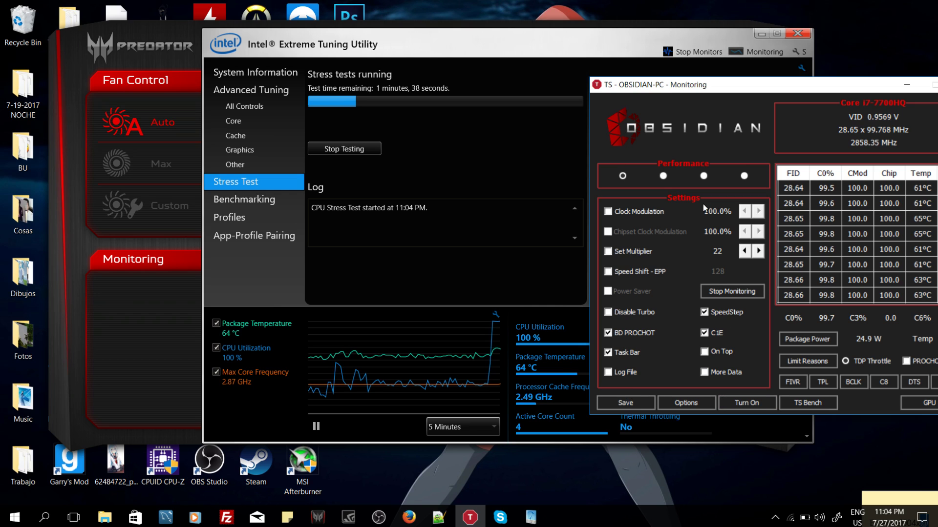
# Minimize ThrottleStop to reveal XTU's running stress test.
pyautogui.click(624, 31)
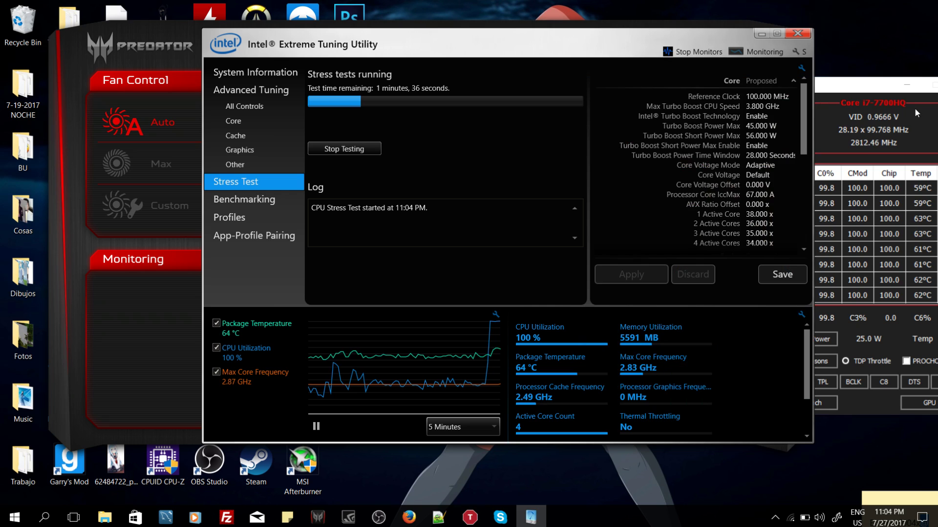
pyautogui.click(874, 92)
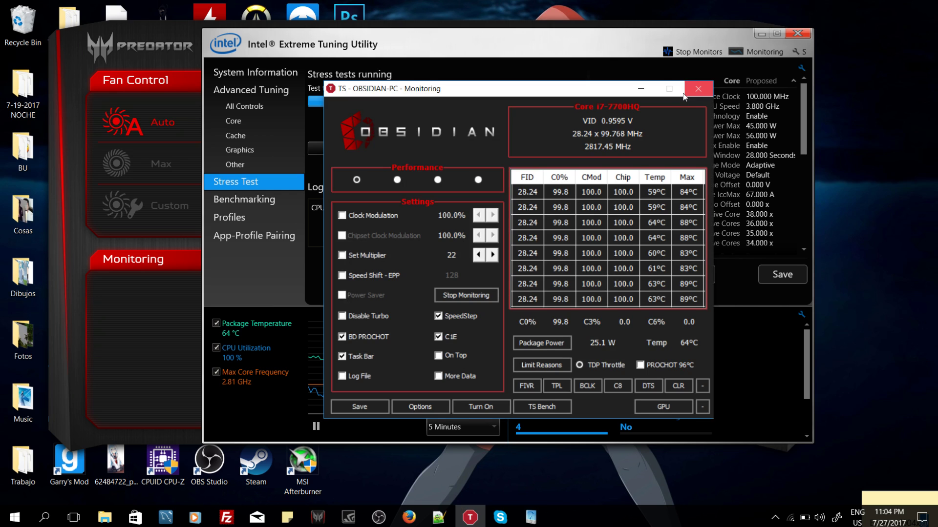
pyautogui.click(642, 88)
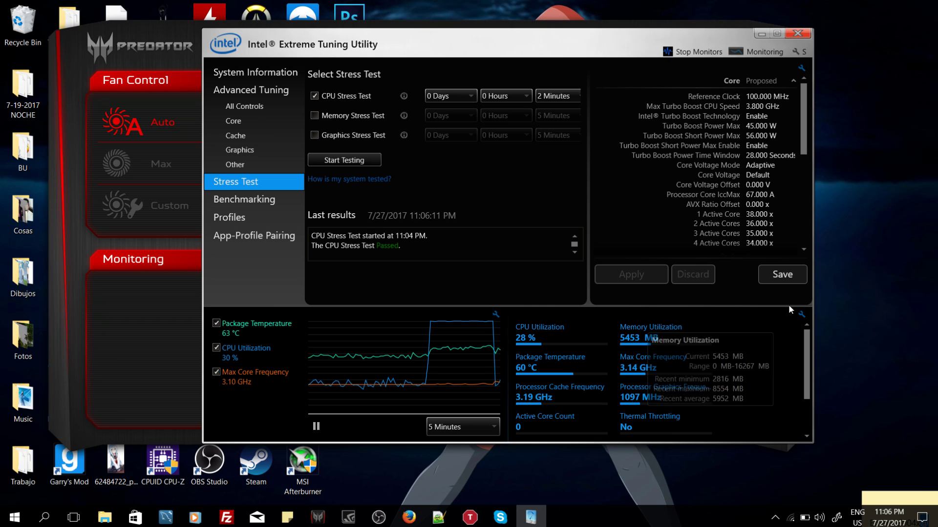
# Lower the Core Voltage Offset from 0.000 V down to -0.120 V and apply it.
pyautogui.click(234, 122)
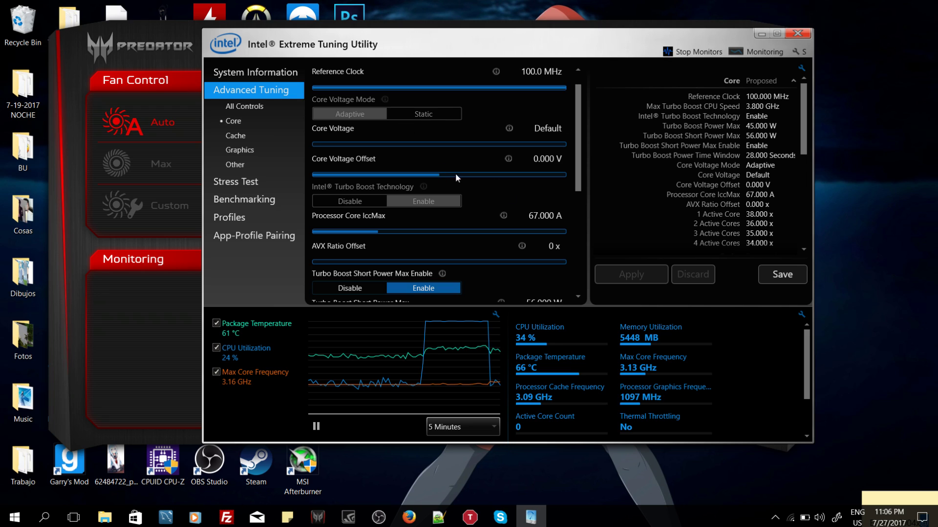
pyautogui.moveTo(438, 177)
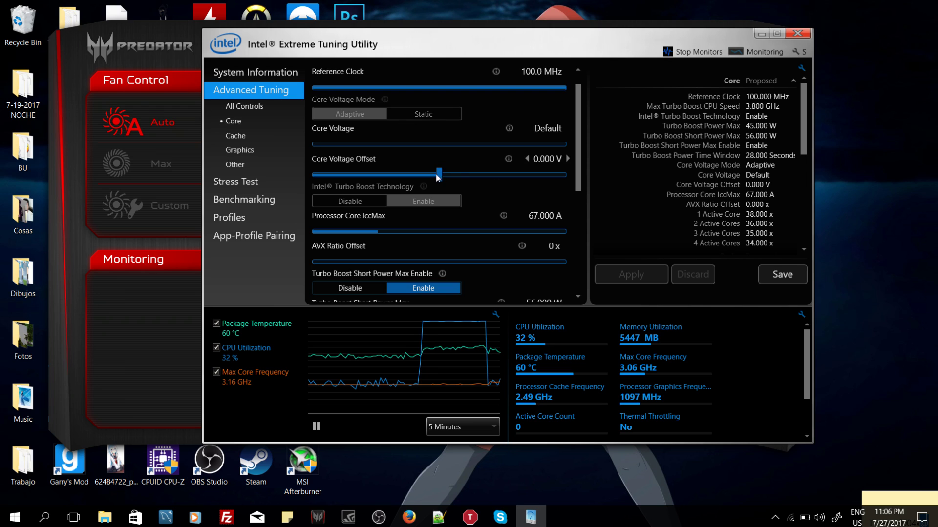
pyautogui.click(525, 159)
pyautogui.click(525, 159)
pyautogui.moveTo(527, 158); pyautogui.dragTo(526, 158)
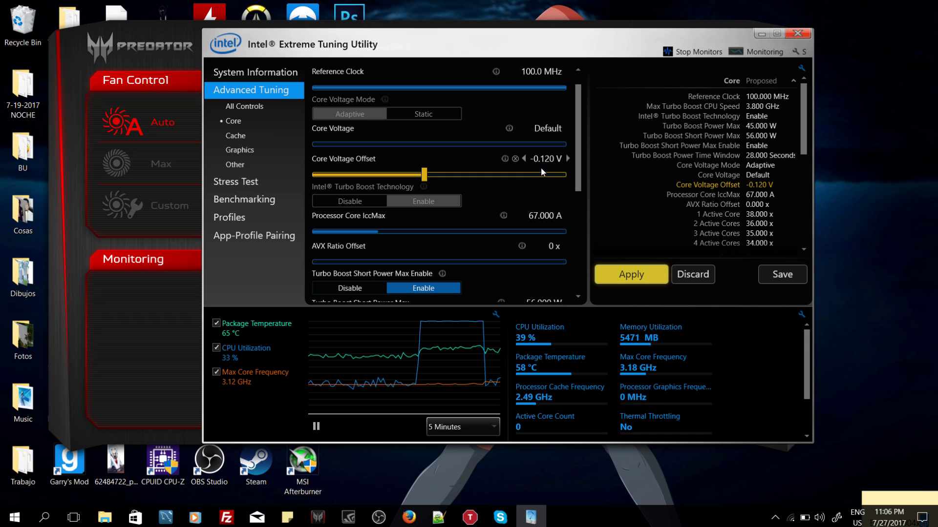
pyautogui.click(651, 275)
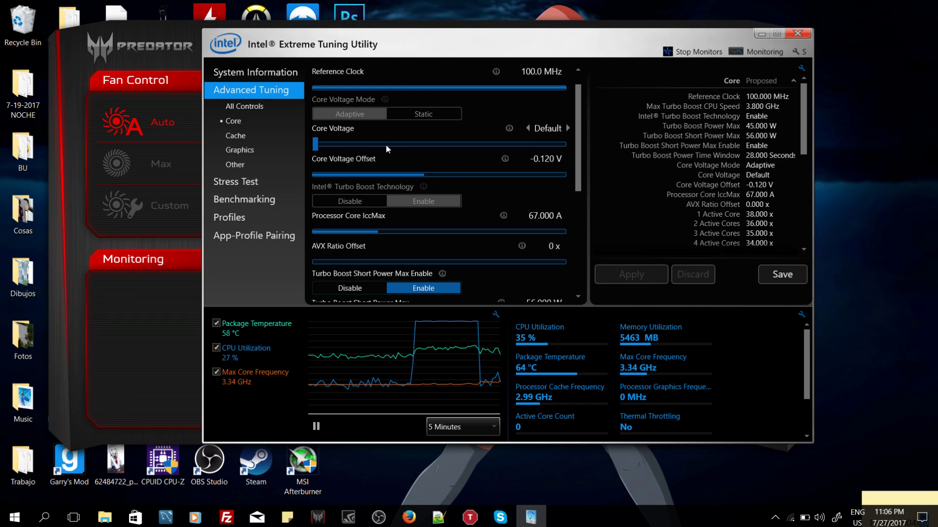
# Restart the CPU stress test with 0 days duration and wait for a Passed result.
pyautogui.click(236, 181)
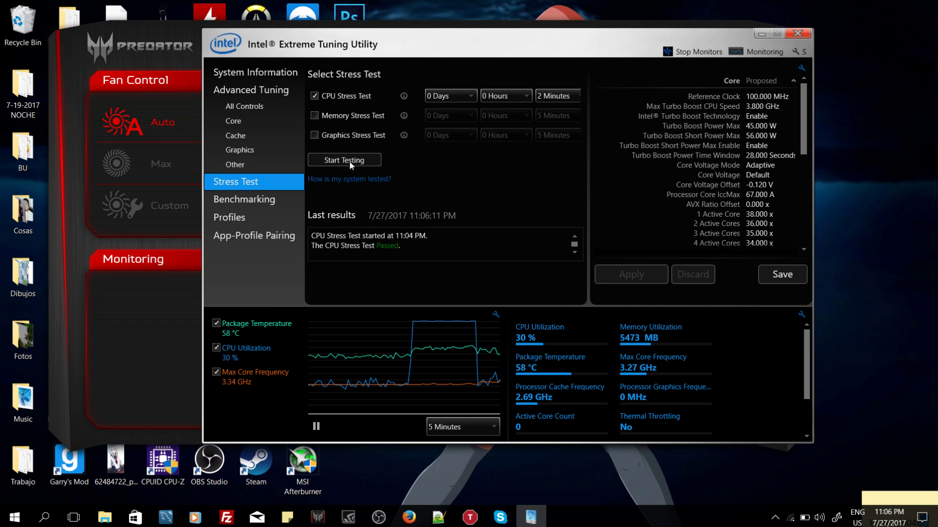
pyautogui.click(459, 95)
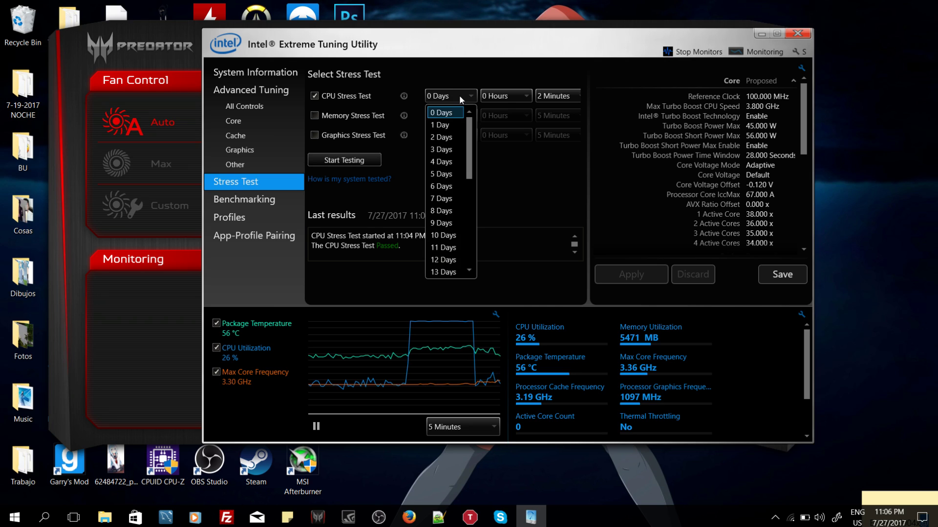
pyautogui.click(482, 76)
pyautogui.click(347, 163)
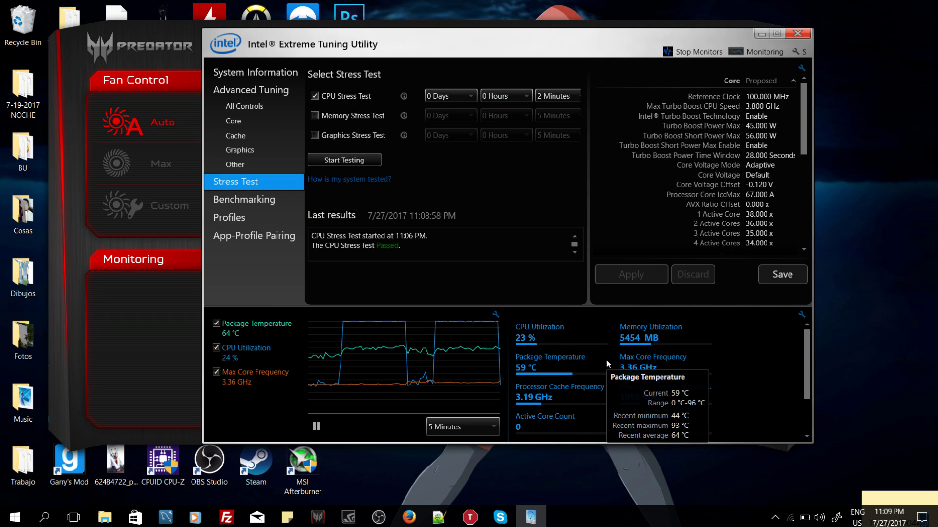
pyautogui.moveTo(547, 356)
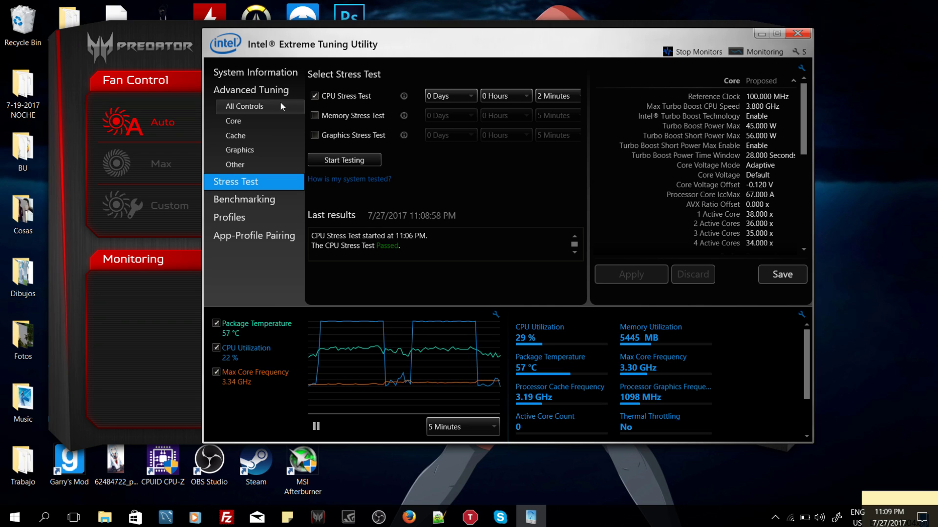
# Drag Core Voltage Offset to about -0.120 V, apply with Enter, and cancel the profile save.
pyautogui.click(264, 122)
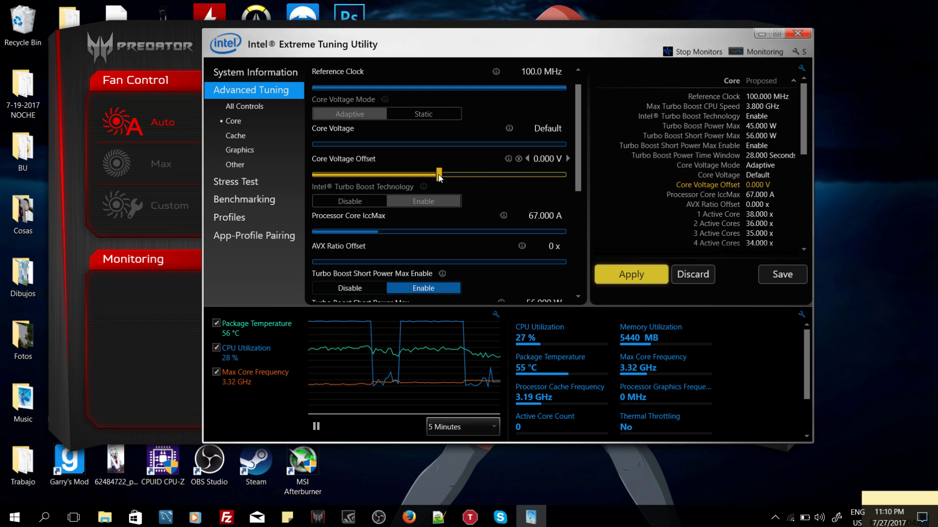
pyautogui.moveTo(439, 176); pyautogui.dragTo(424, 176)
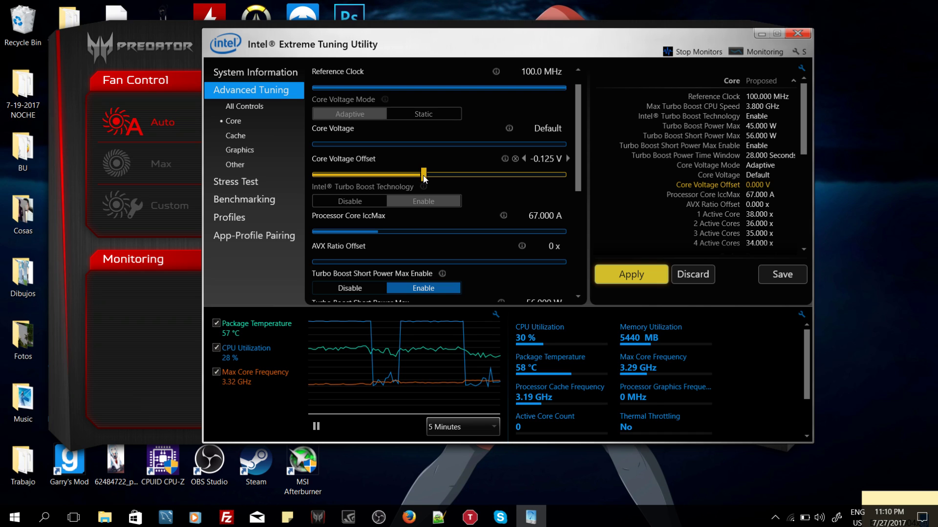
pyautogui.press('Return')
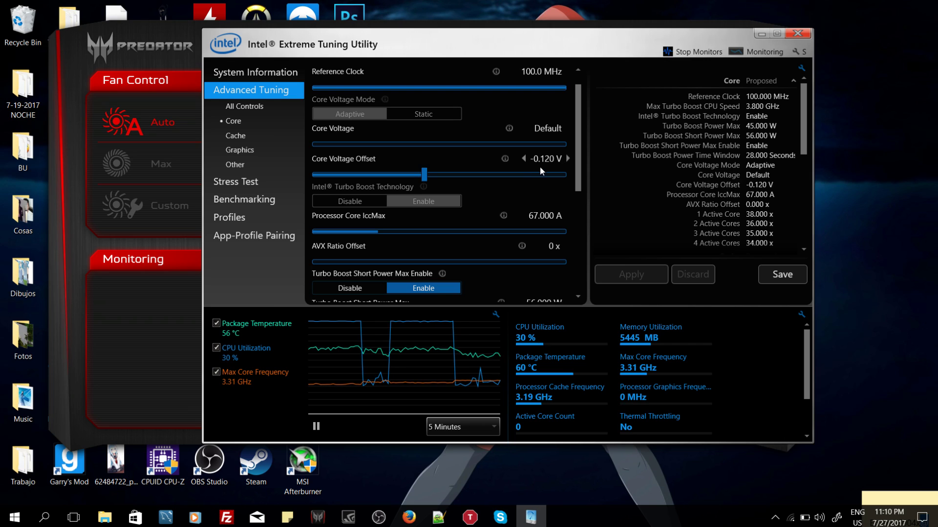
pyautogui.click(783, 273)
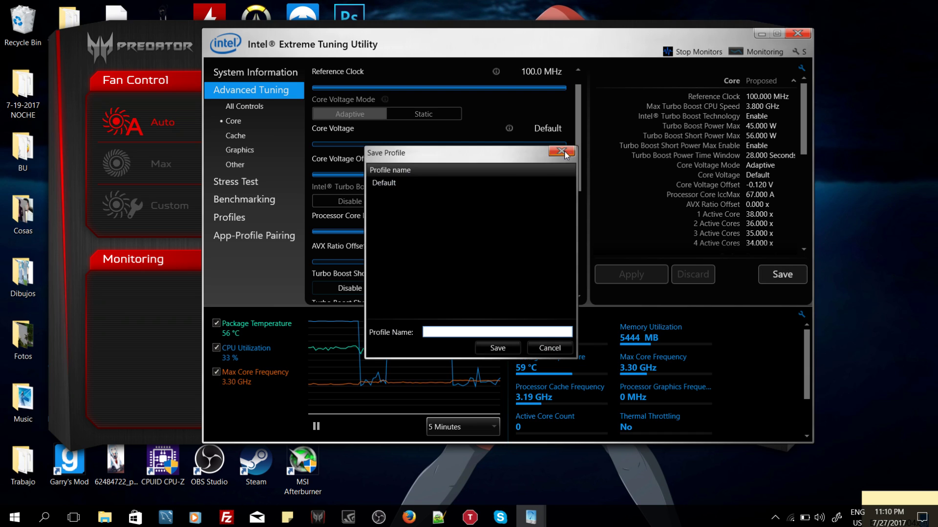
pyautogui.press('Escape')
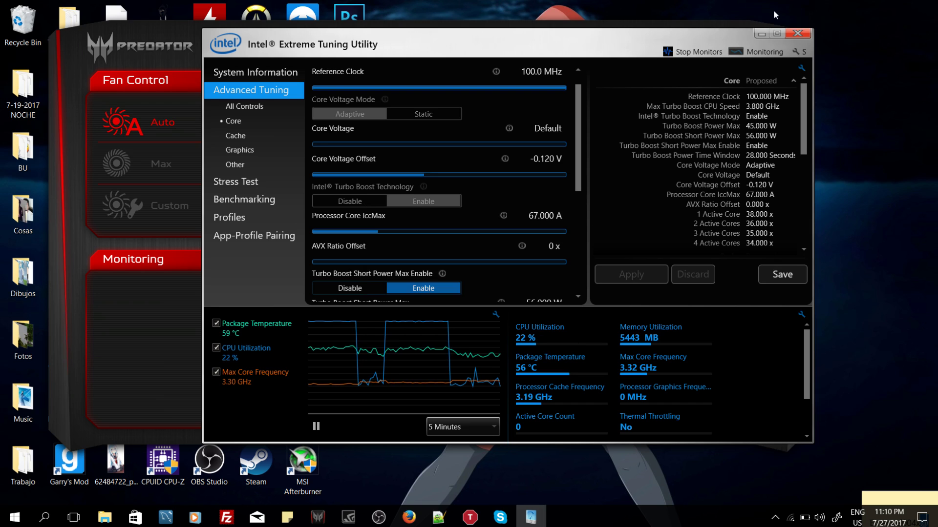
# Minimize XTU, restore ThrottleStop, tick Disable Turbo, and open its Options.
pyautogui.click(761, 34)
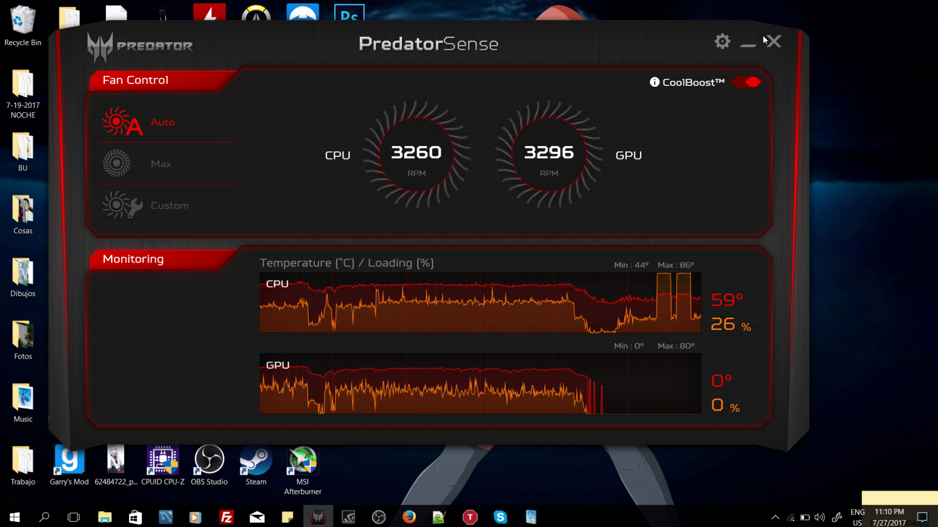
pyautogui.click(469, 517)
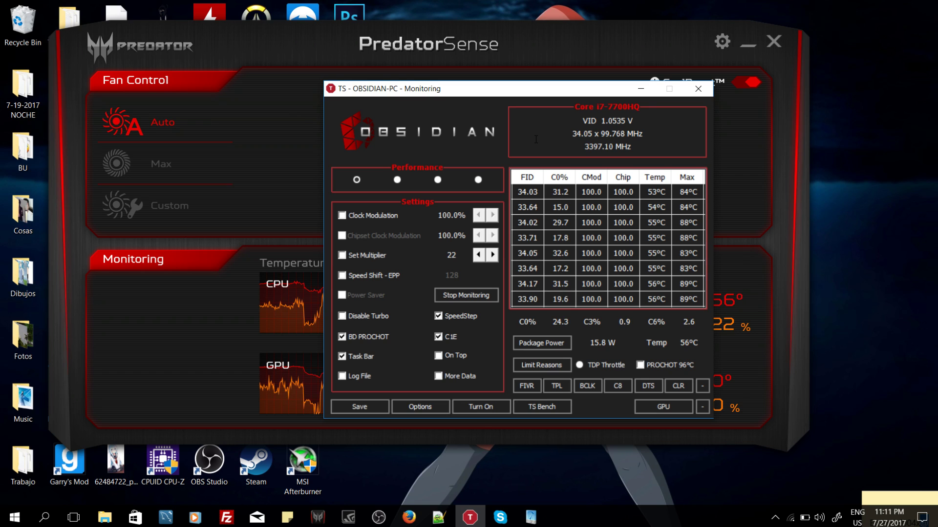
pyautogui.click(343, 316)
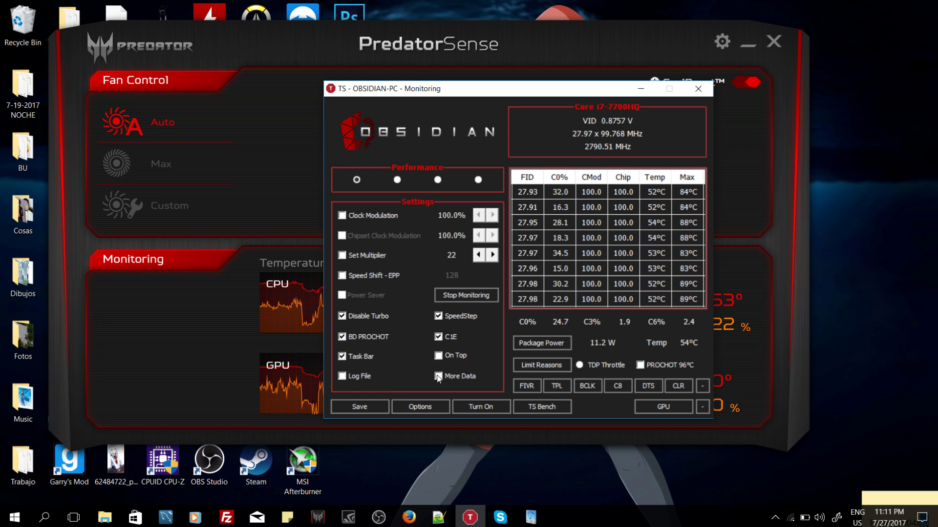
pyautogui.click(430, 405)
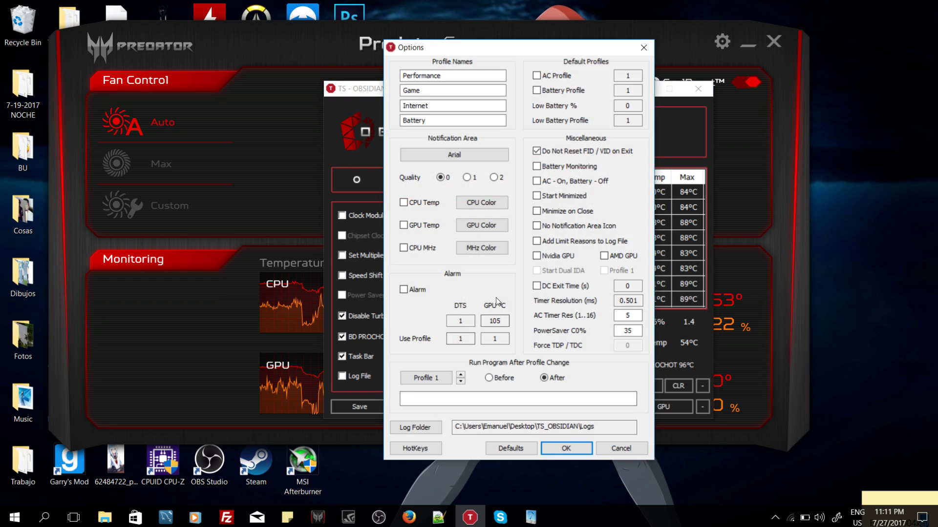
# Enable Start Minimized and Minimize on Close, turn ThrottleStop on, and minimize it.
pyautogui.click(537, 196)
pyautogui.click(537, 195)
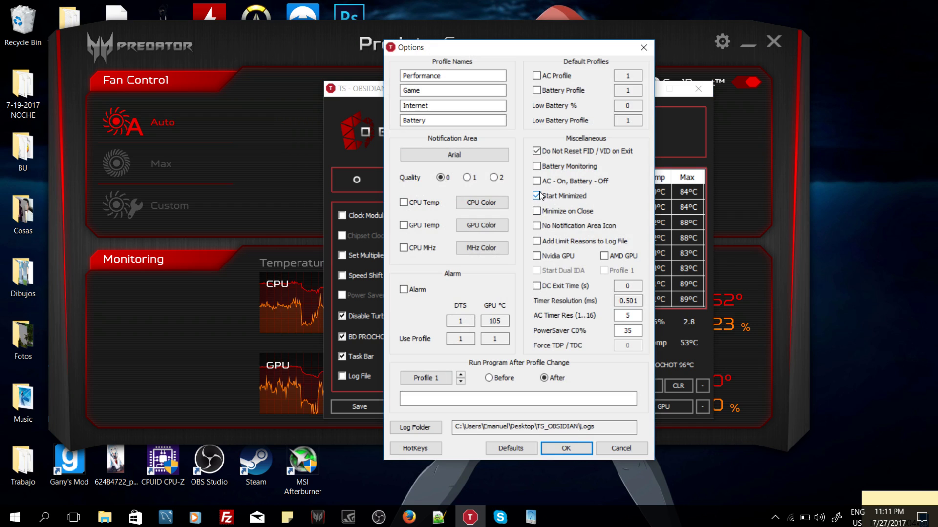
pyautogui.click(537, 196)
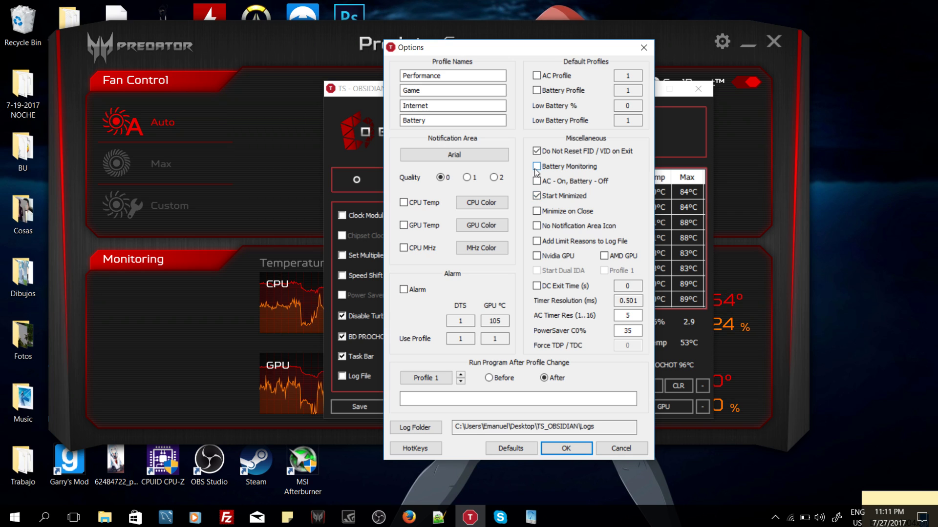
pyautogui.click(535, 213)
pyautogui.click(578, 449)
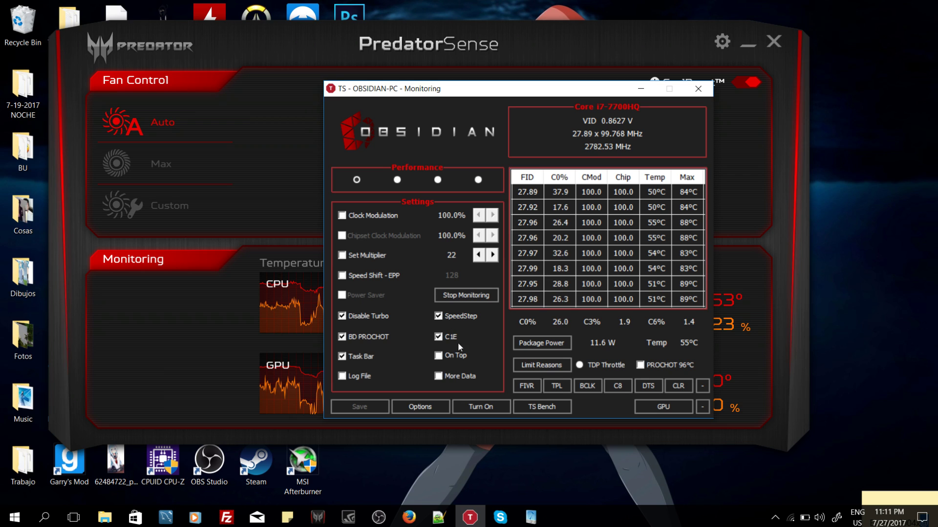
pyautogui.click(485, 410)
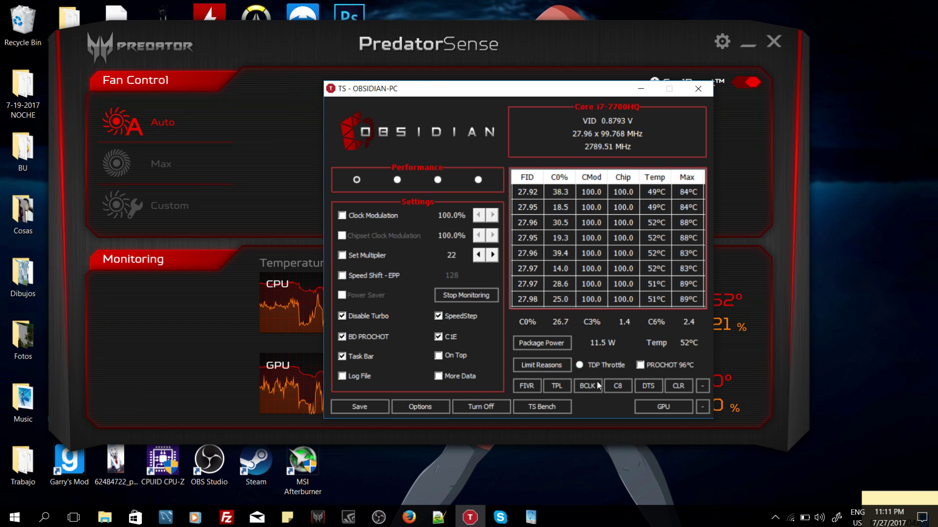
pyautogui.click(641, 90)
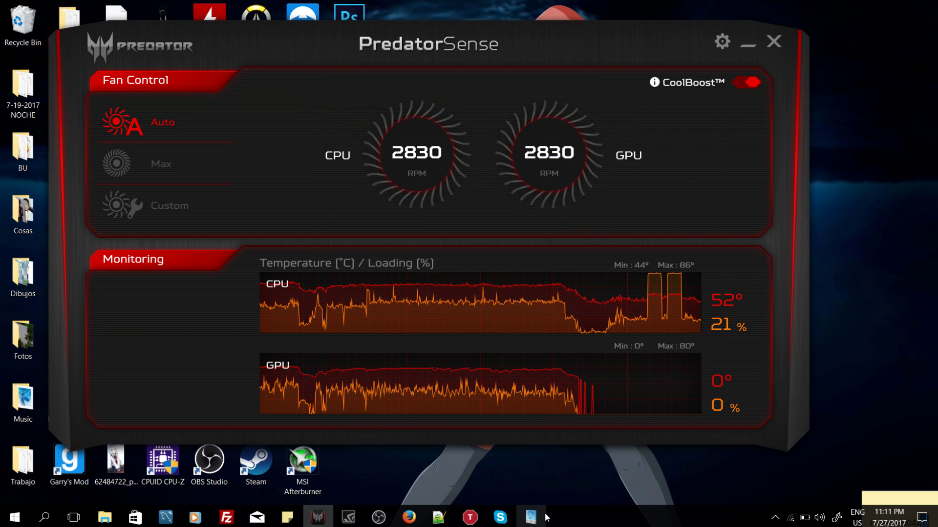
# Restore XTU from the taskbar and launch another CPU stress test from the Stress Test page.
pyautogui.click(531, 518)
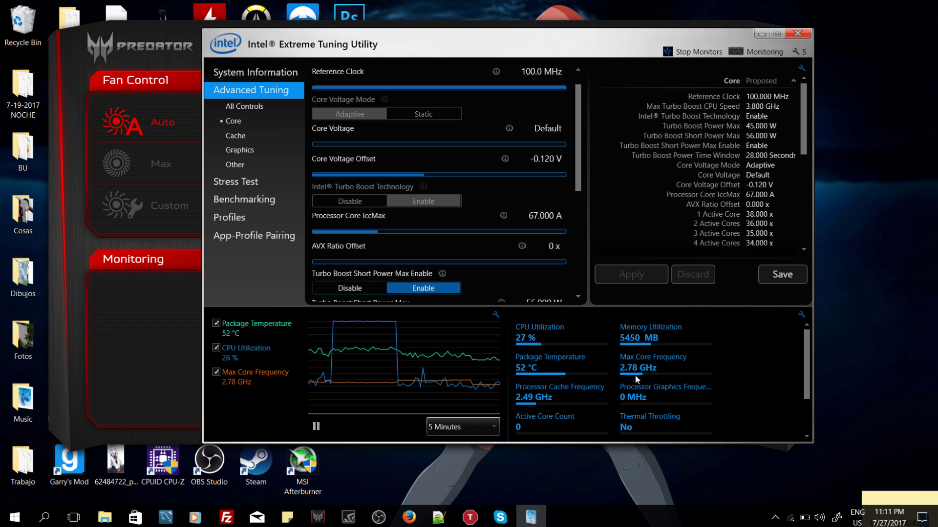
pyautogui.moveTo(679, 365)
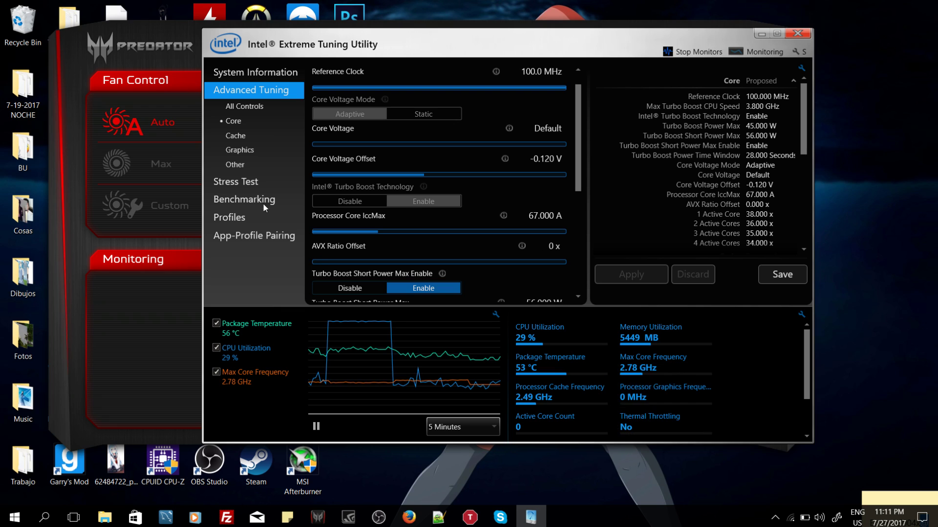
pyautogui.click(252, 181)
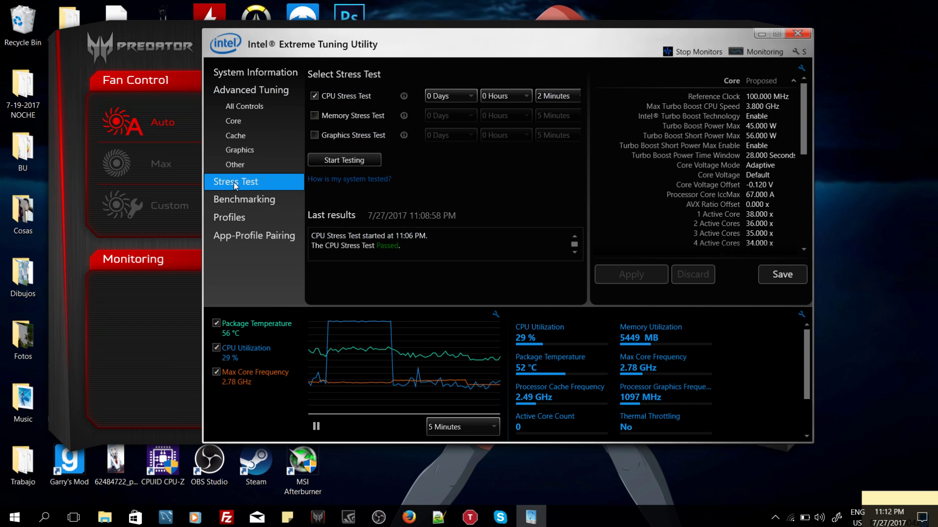
pyautogui.click(347, 158)
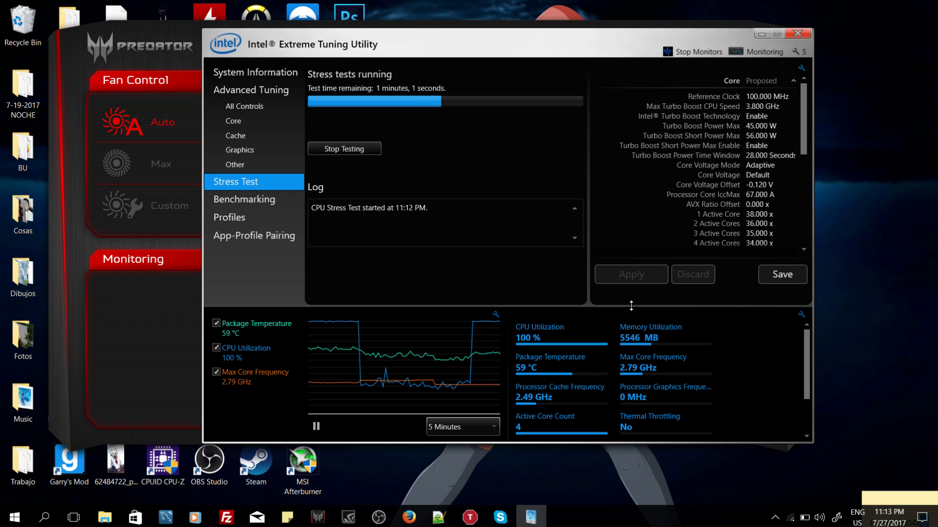
# Set PredatorSense fans to Max, check XTU's Passed result, then switch to OBS Studio.
pyautogui.moveTo(426, 40); pyautogui.dragTo(630, 46)
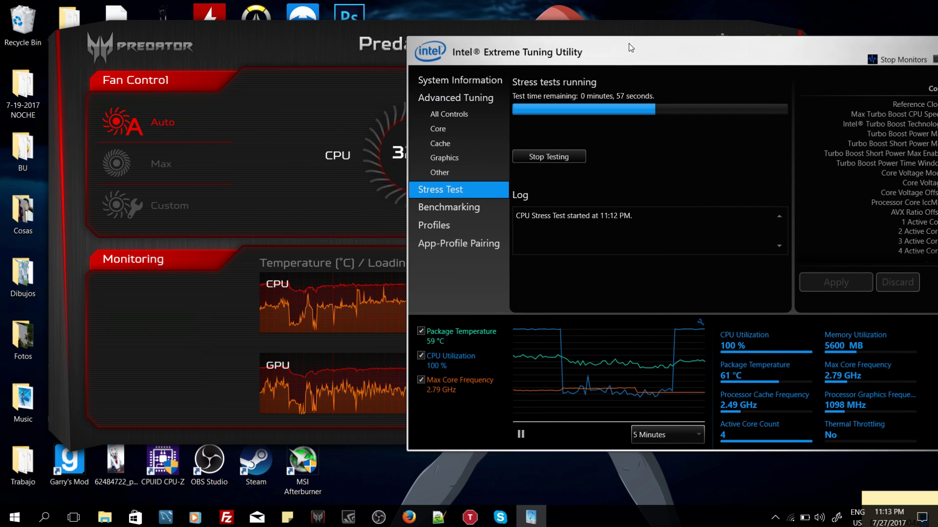
pyautogui.moveTo(345, 43); pyautogui.dragTo(336, 63)
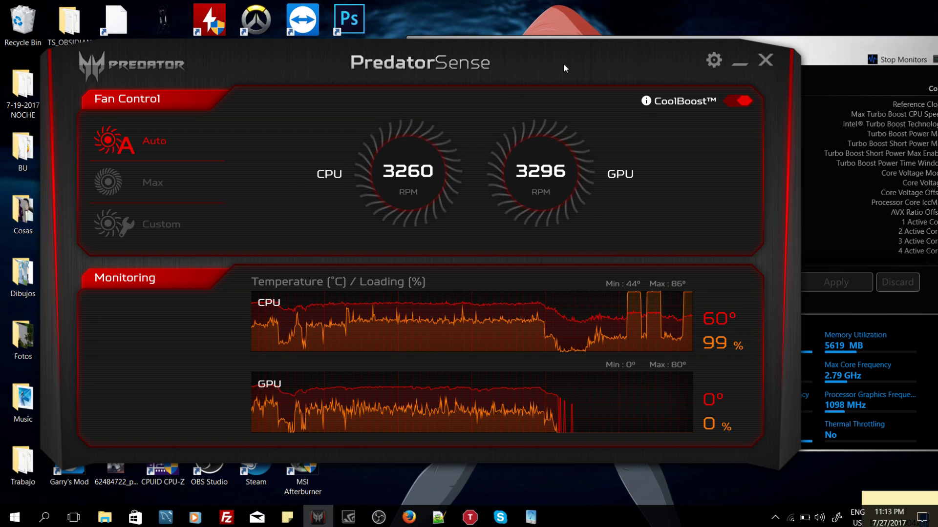
pyautogui.moveTo(564, 63)
pyautogui.mouseDown()
pyautogui.moveTo(545, 60)
pyautogui.moveTo(555, 60)
pyautogui.mouseUp()
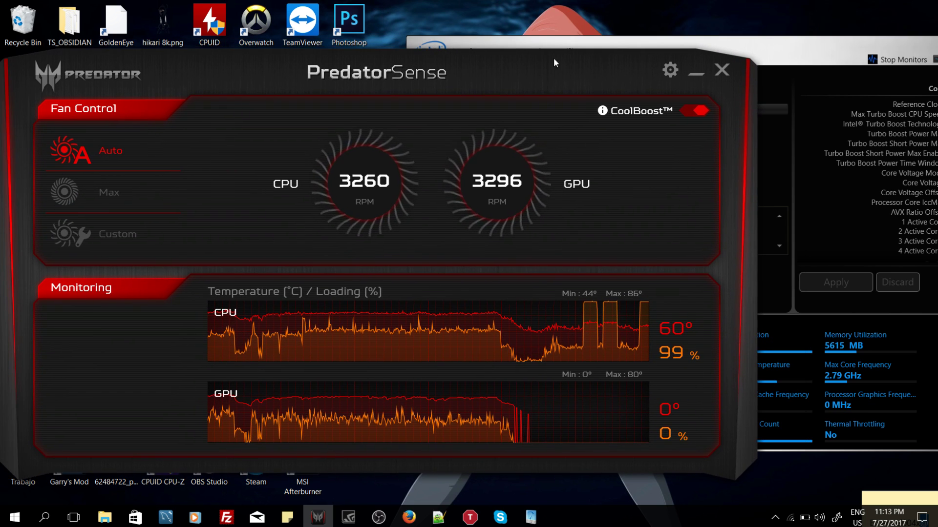
pyautogui.click(112, 197)
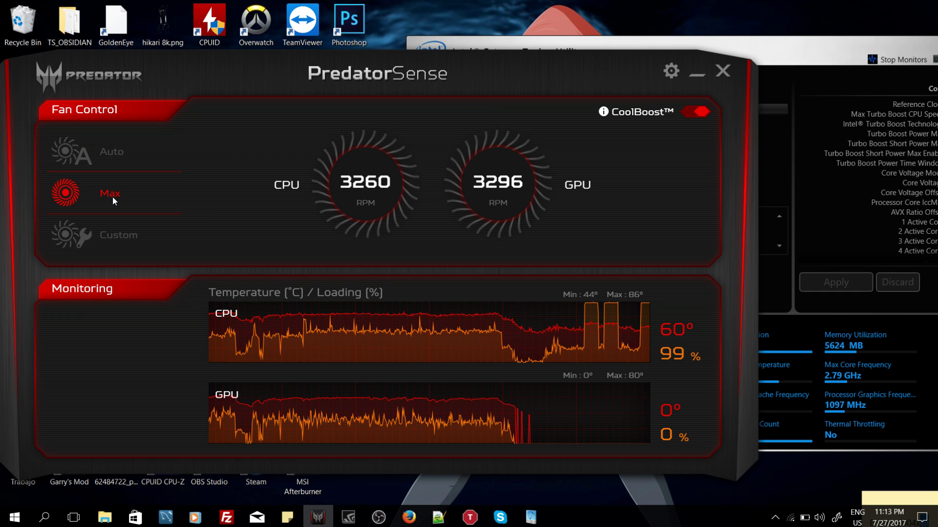
pyautogui.hotkey('alt', 'Tab')
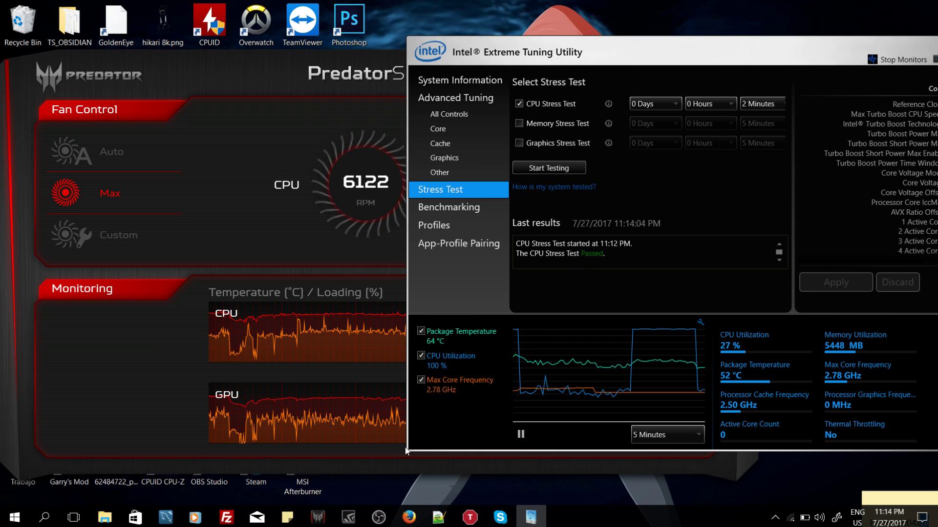
pyautogui.click(385, 520)
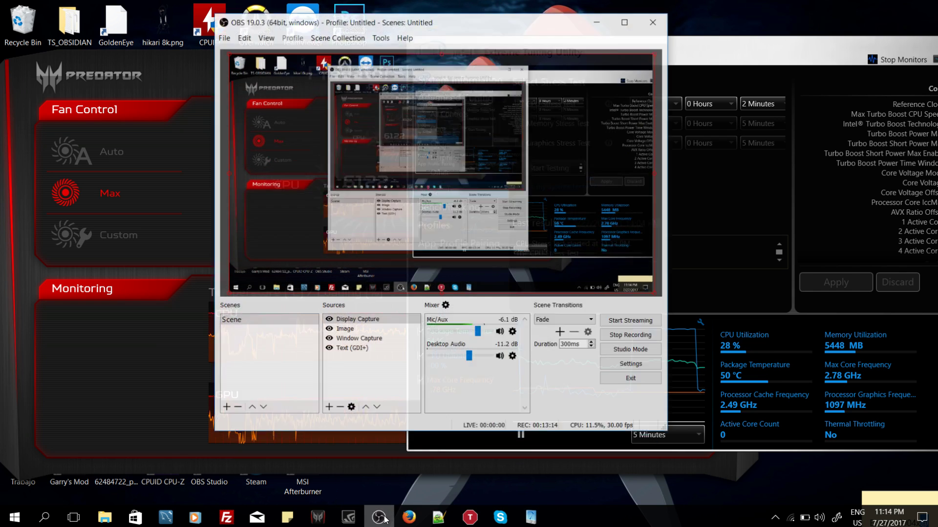